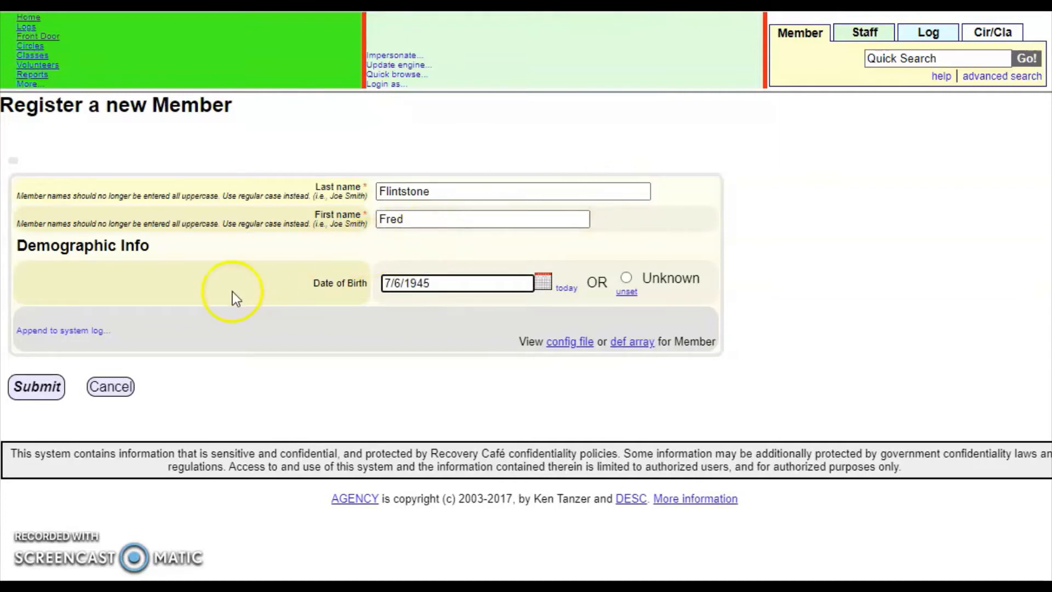
- Submit the initial registration details and mark the new member's races as Unknown
left_click(37, 393)
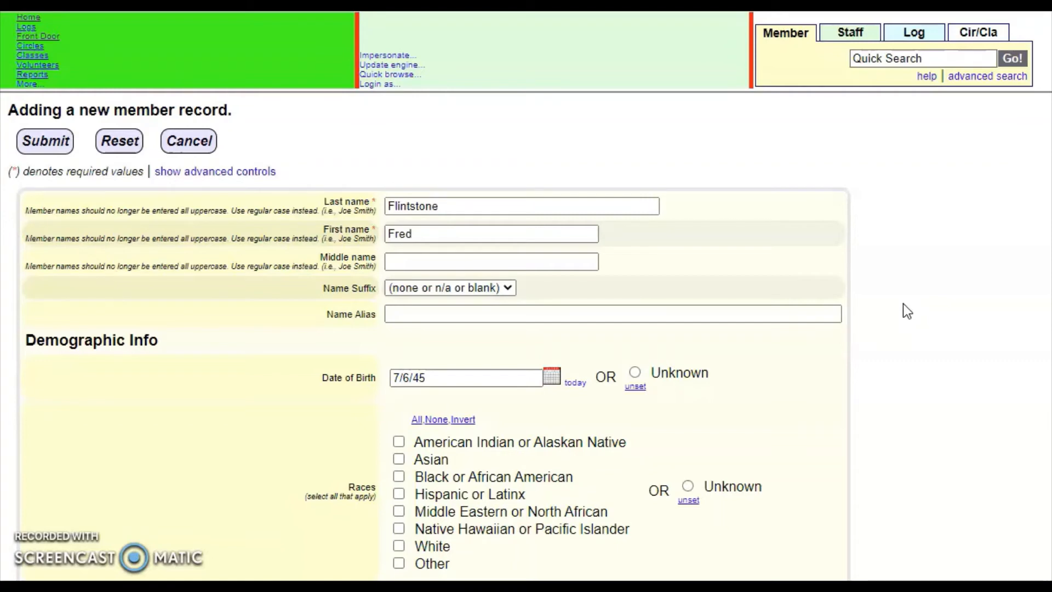
scroll(902, 303, "down", 2)
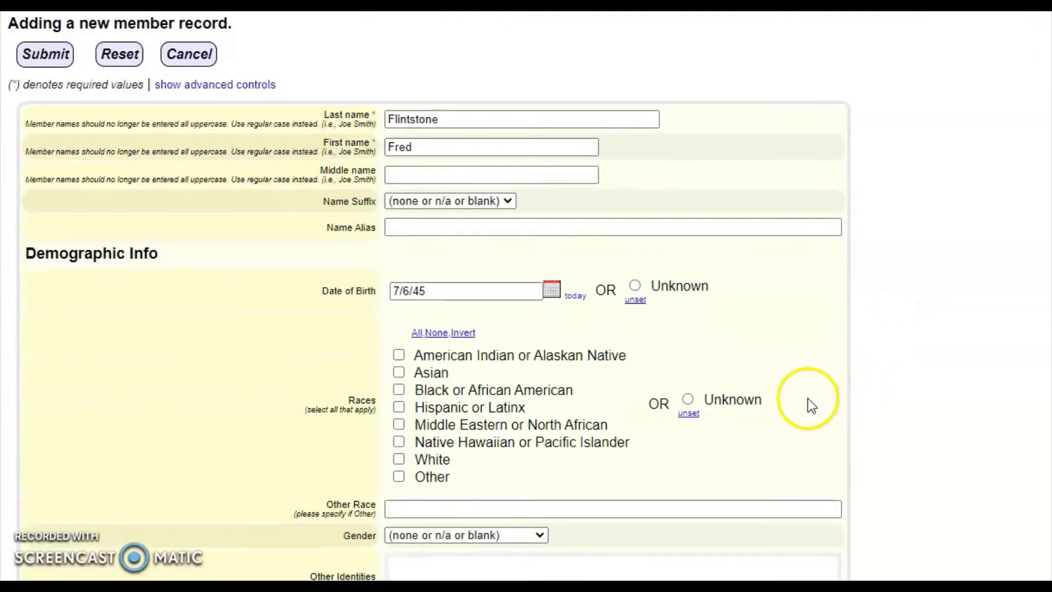
left_click(738, 402)
- Enter the member's pronouns as he for subject, him for object and his for possessive
scroll(740, 400, "down", 6)
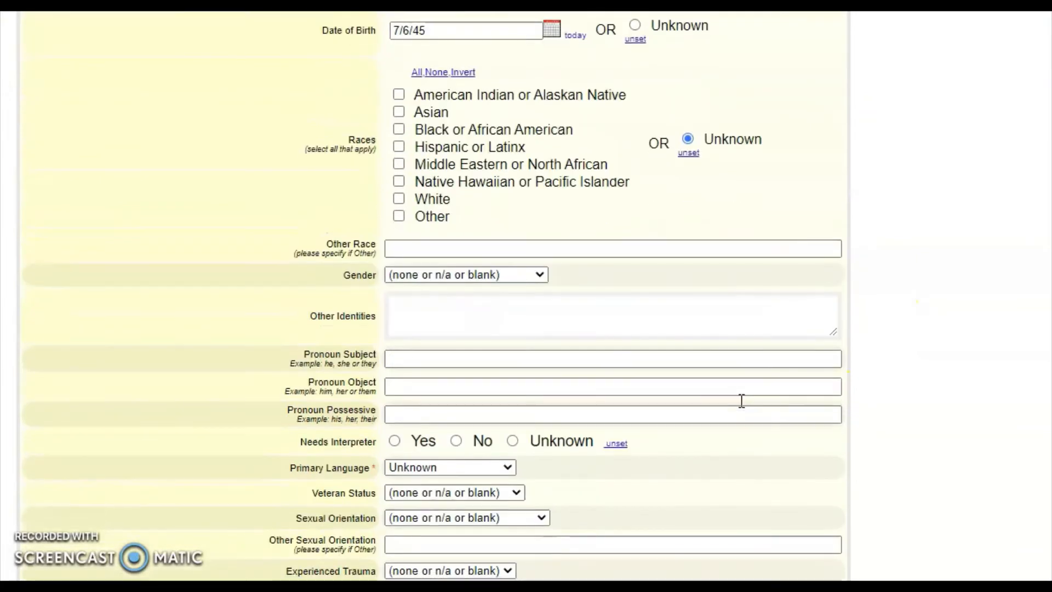
left_click(712, 360)
type("he")
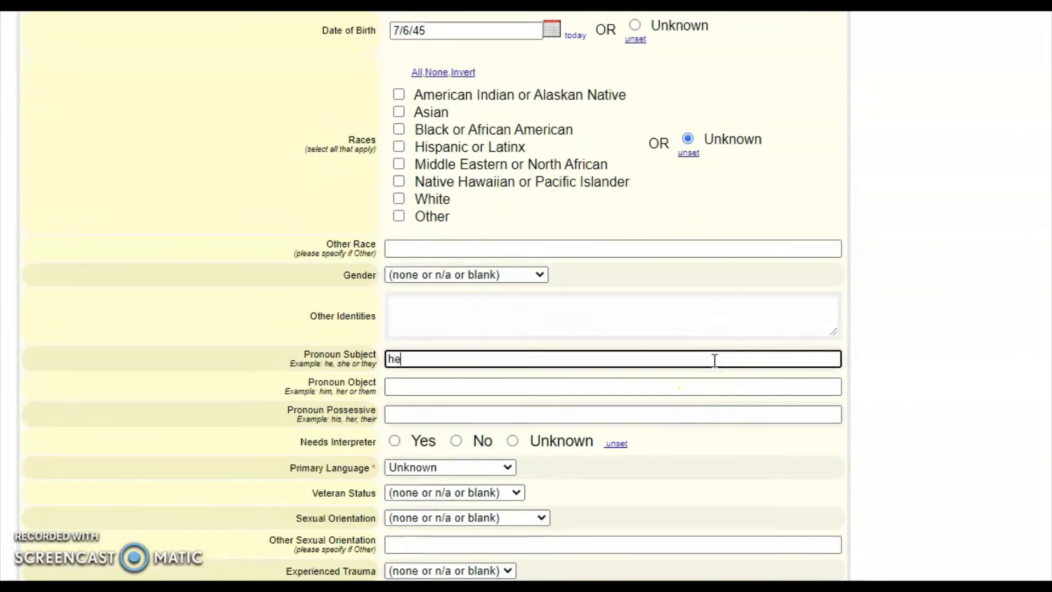
key("Tab")
type("him")
key("Tab")
type("his")
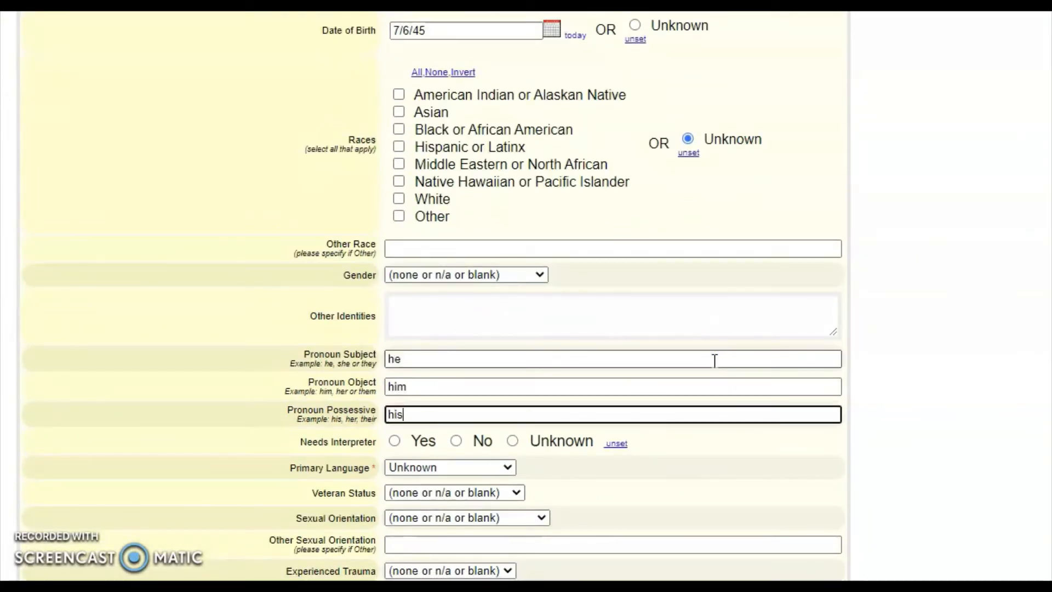
- Mark the new member's referral source as Unknown
scroll(714, 362, "down", 2)
scroll(711, 367, "down", 4)
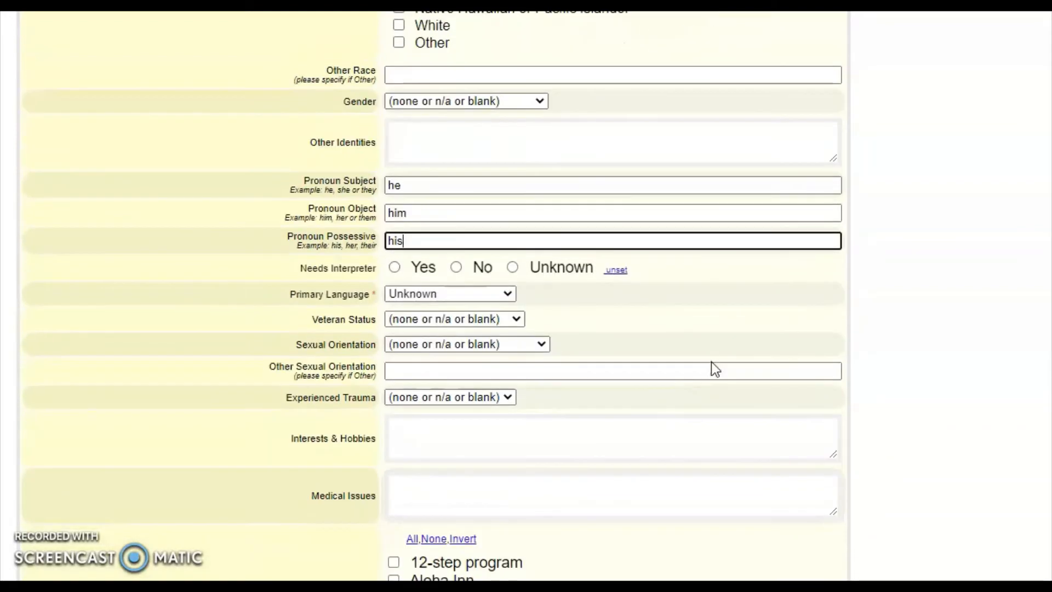
scroll(713, 363, "down", 2)
scroll(712, 360, "down", 8)
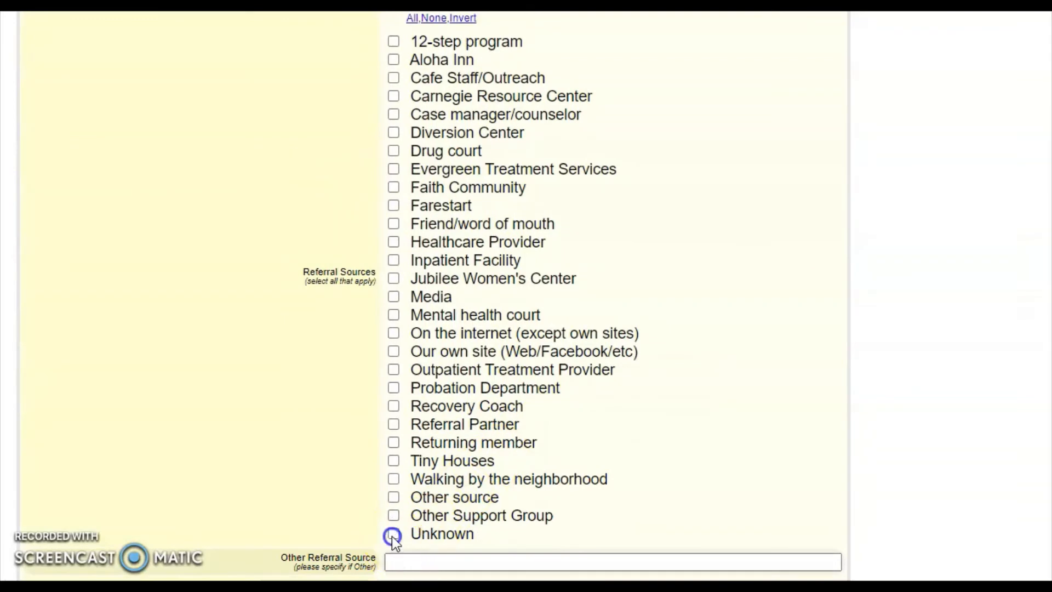
left_click(393, 534)
- Submit the member record with Alcohol Use and Homelessness as recovery challenges, and open the new member's page
scroll(392, 535, "down", 10)
scroll(392, 536, "down", 2)
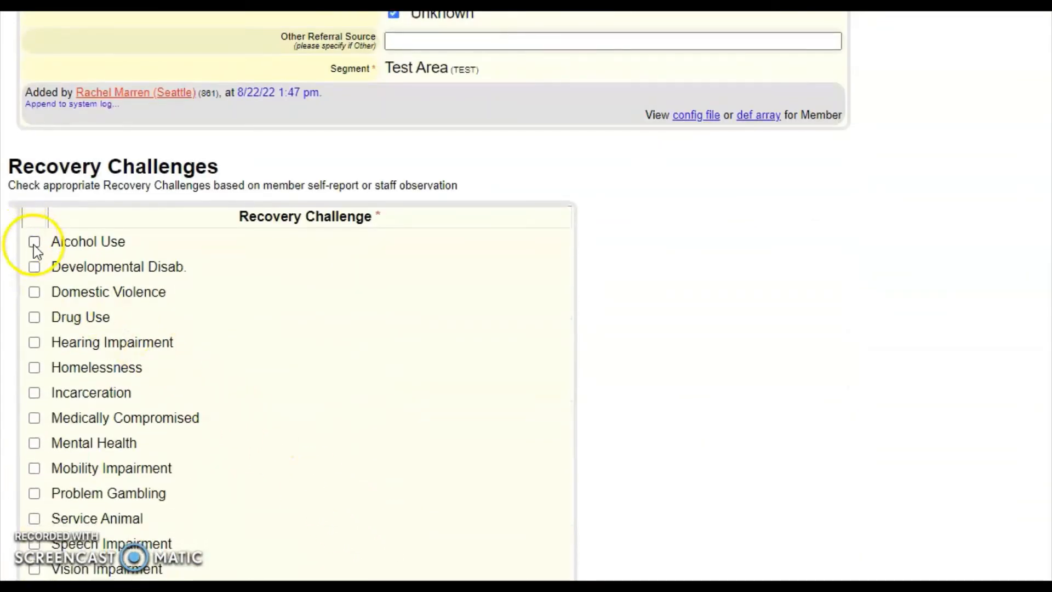
left_click(34, 243)
left_click(35, 367)
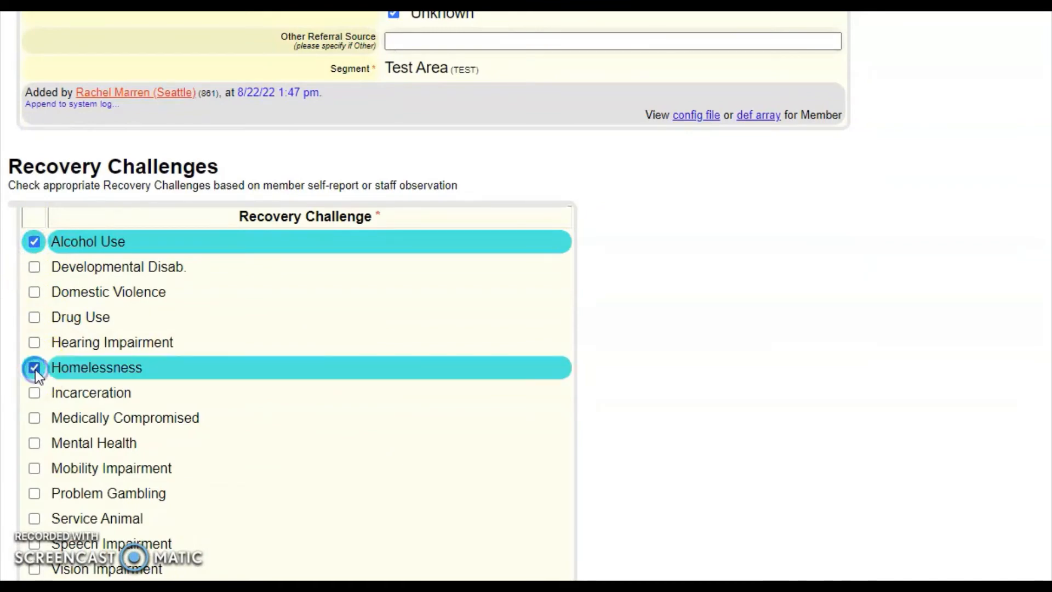
scroll(36, 369, "down", 6)
left_click(53, 484)
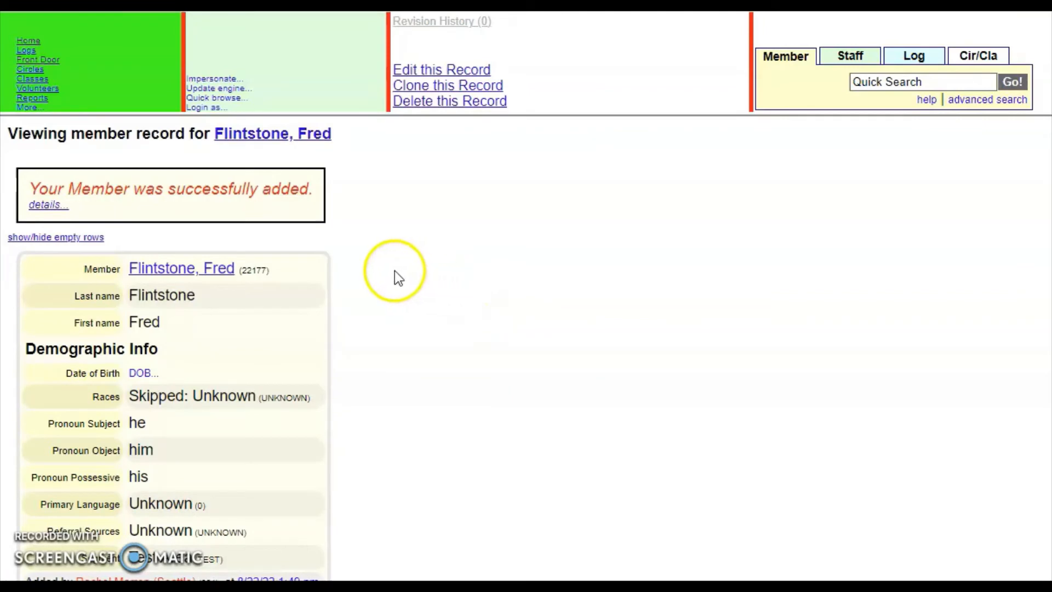
left_click(159, 270)
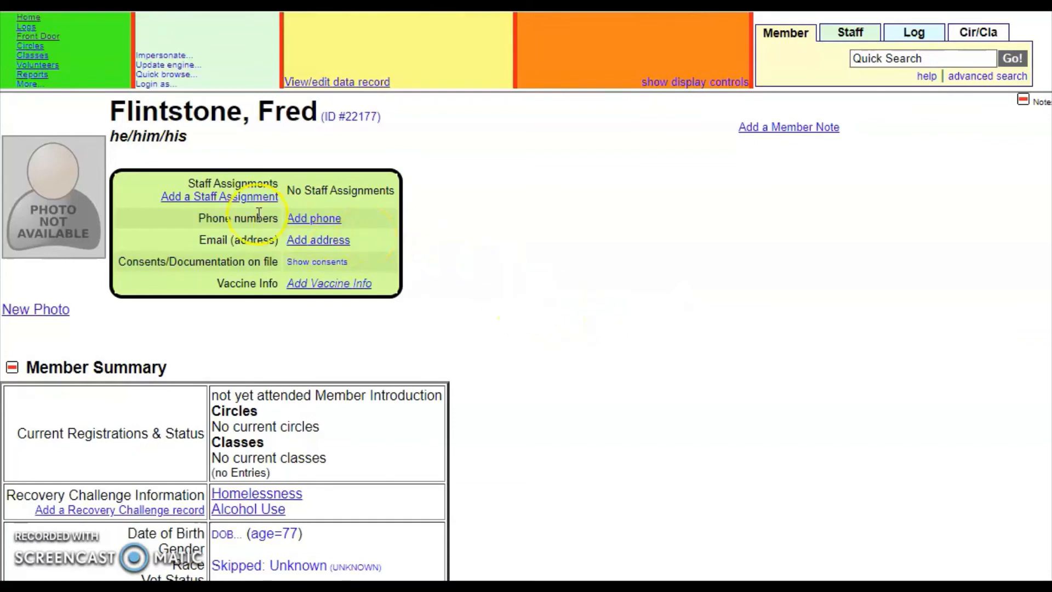
- At the Front Door, look up the new member with "flint" and post an entry and guest record for them
left_click(43, 37)
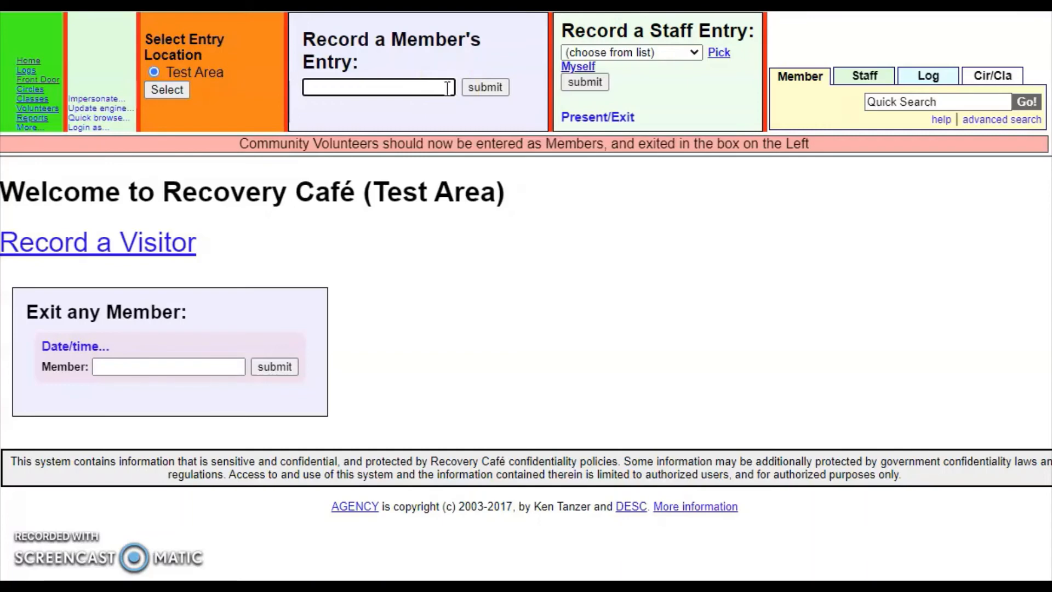
type("flint")
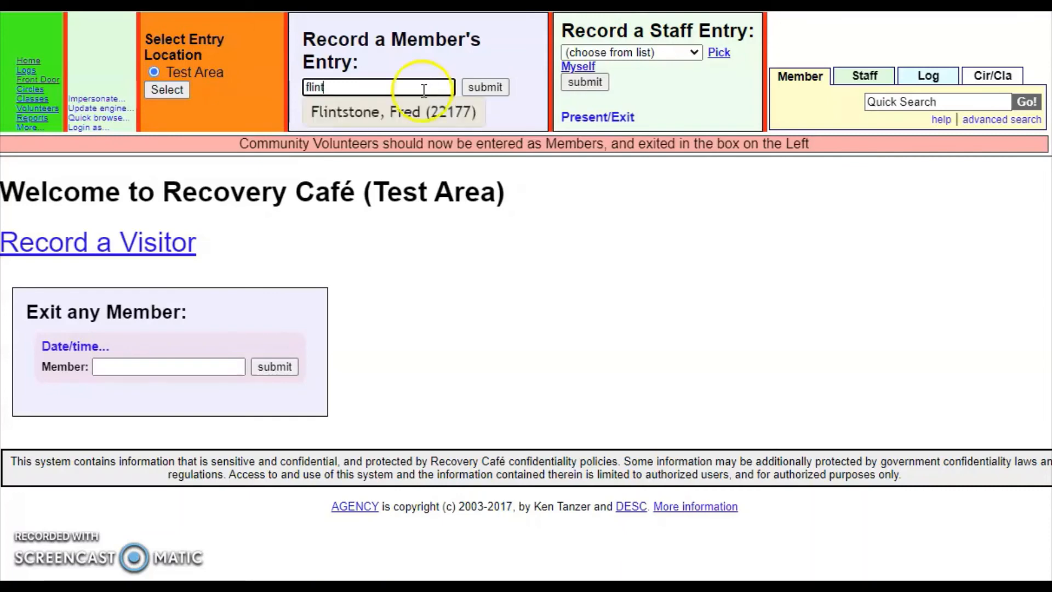
left_click(409, 110)
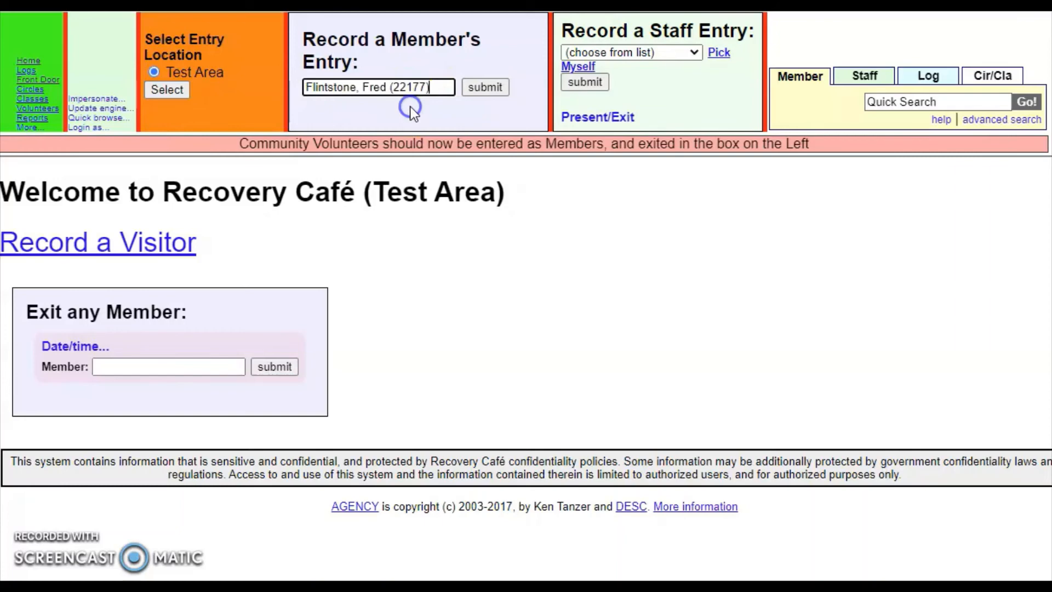
left_click(500, 89)
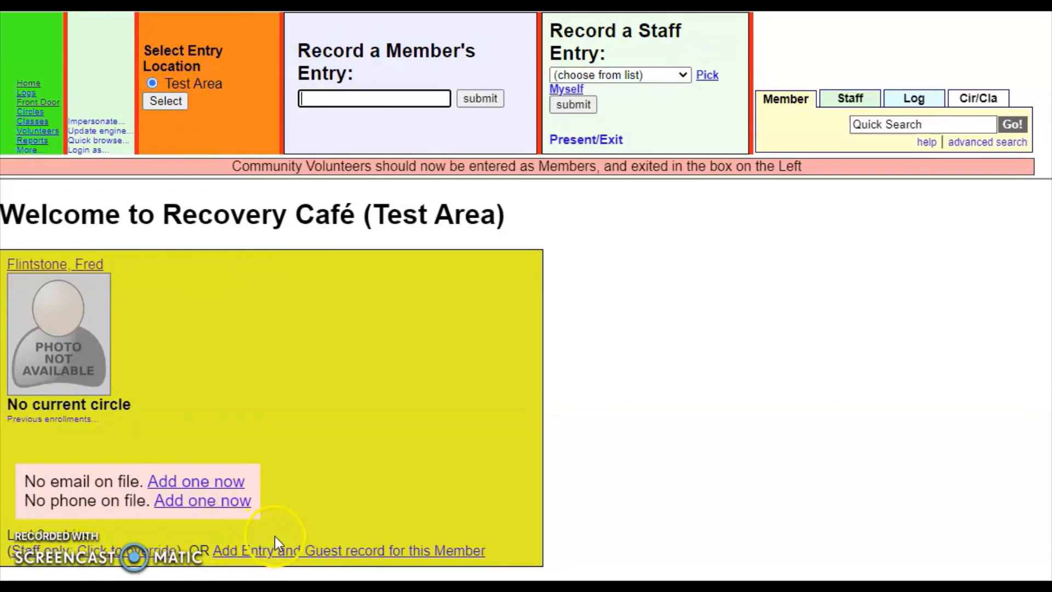
left_click(345, 554)
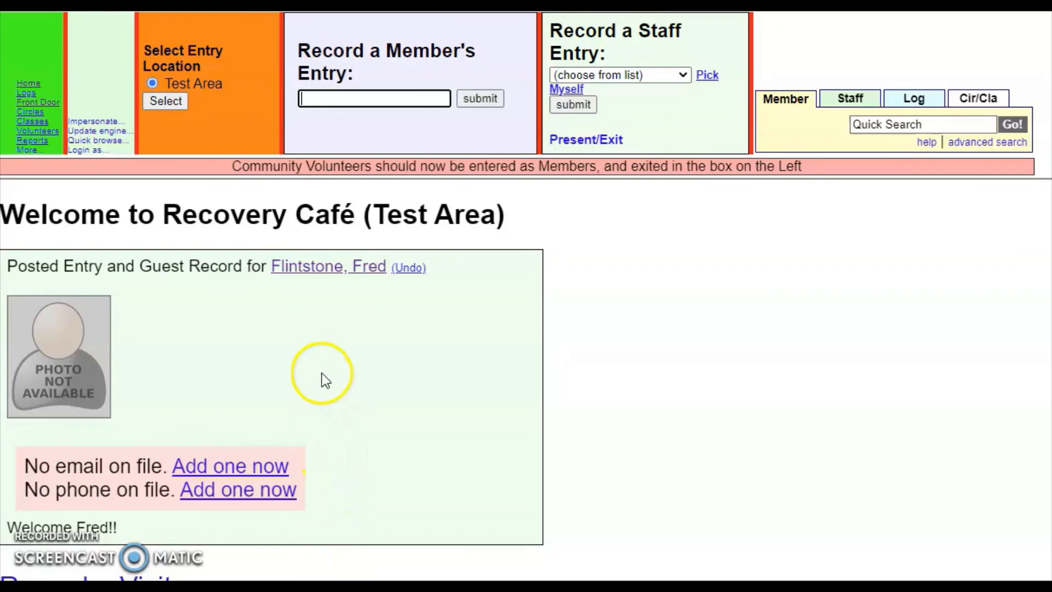
- Open the member's page from the posted entry and review the Member Summary and Cafe/Service Records
left_click(305, 267)
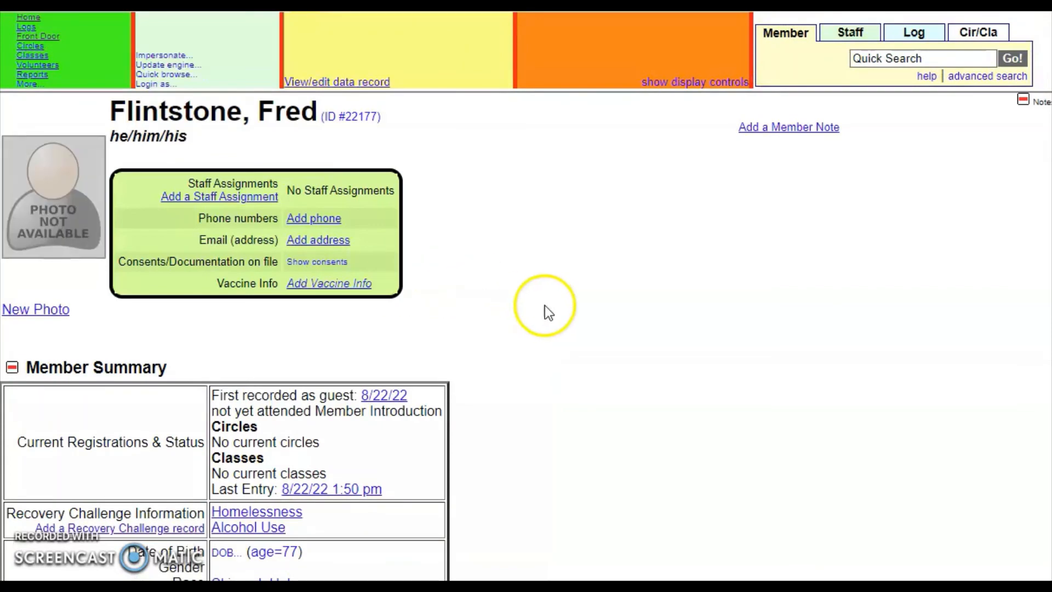
scroll(551, 301, "down", 2)
scroll(554, 301, "down", 2)
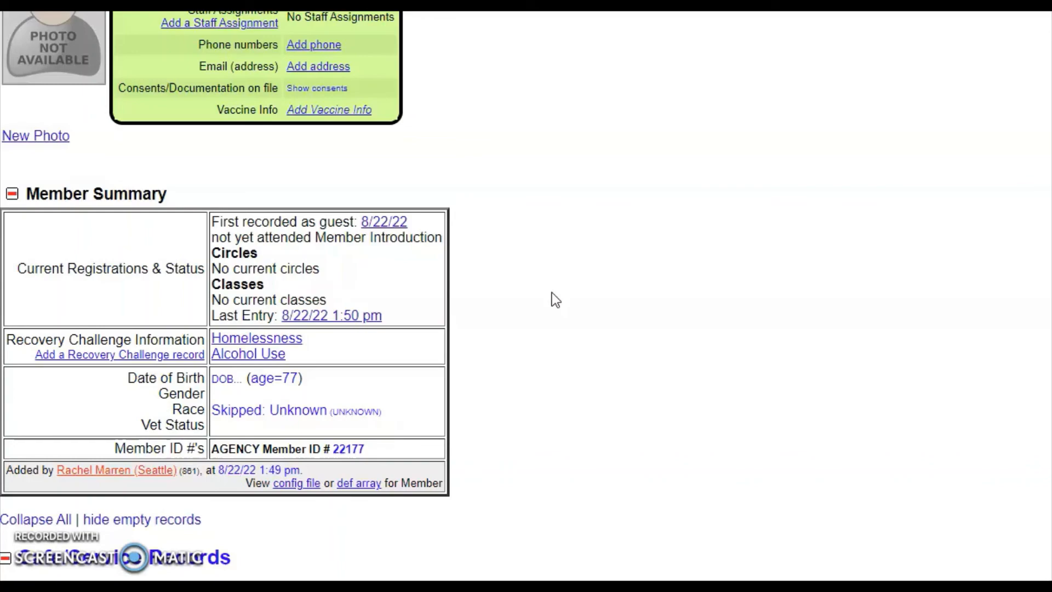
scroll(552, 294, "down", 5)
scroll(553, 294, "down", 2)
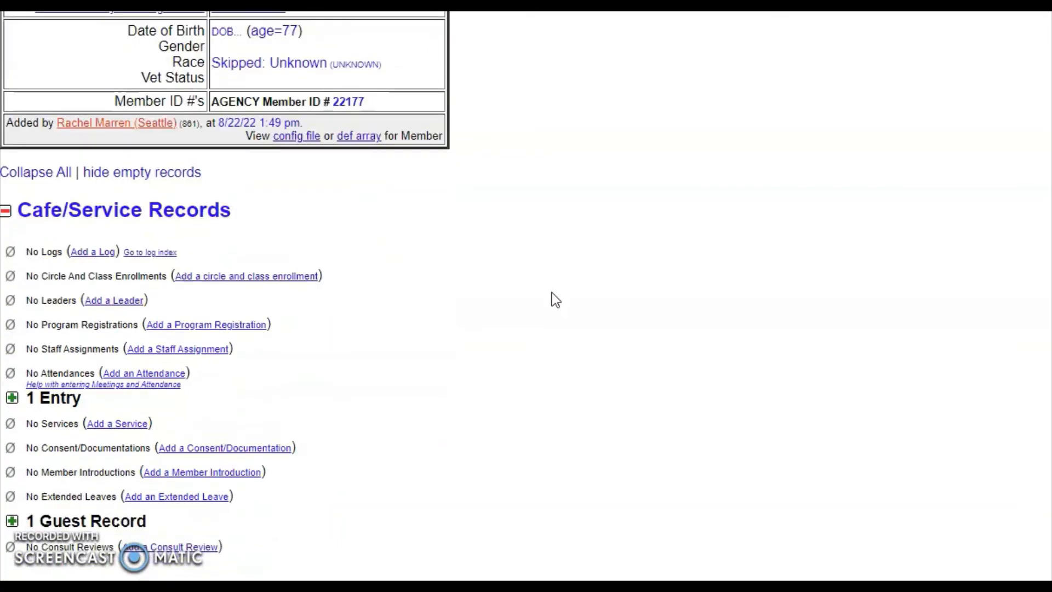